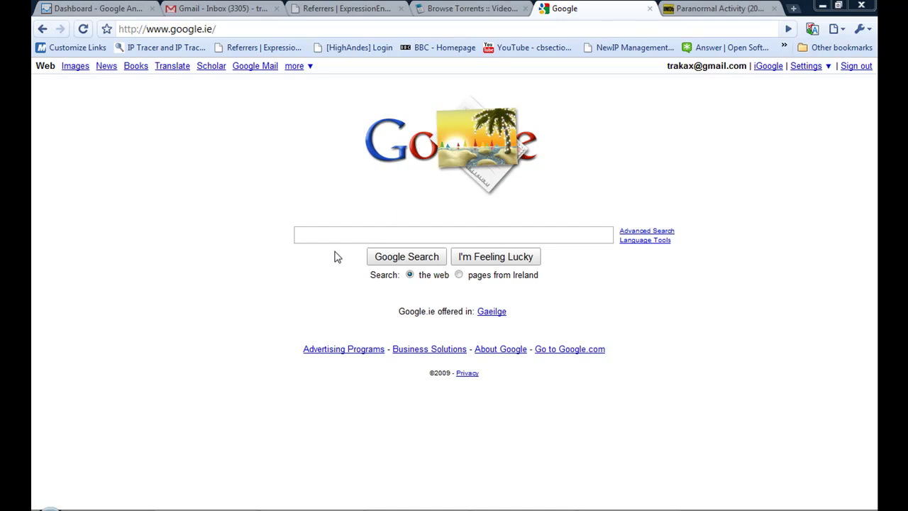
Step: Search Google for "free fonts"
{"action": "left_click", "coordinate": [323, 234]}
{"action": "type", "text": "fr"}
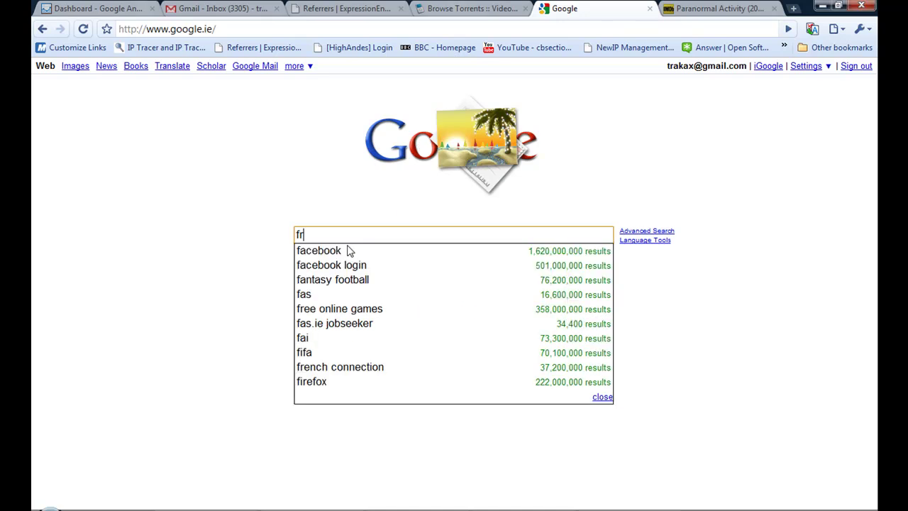
{"action": "type", "text": "ee fonts"}
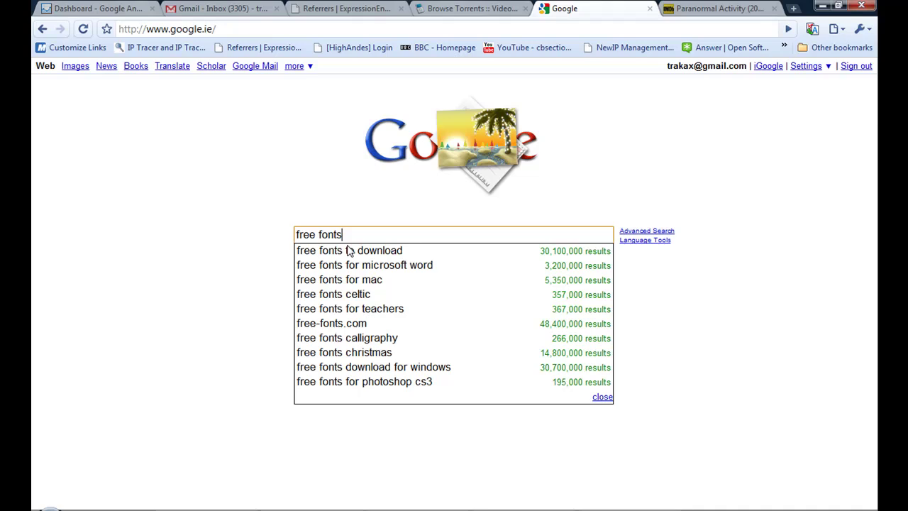
{"action": "key", "text": "Return"}
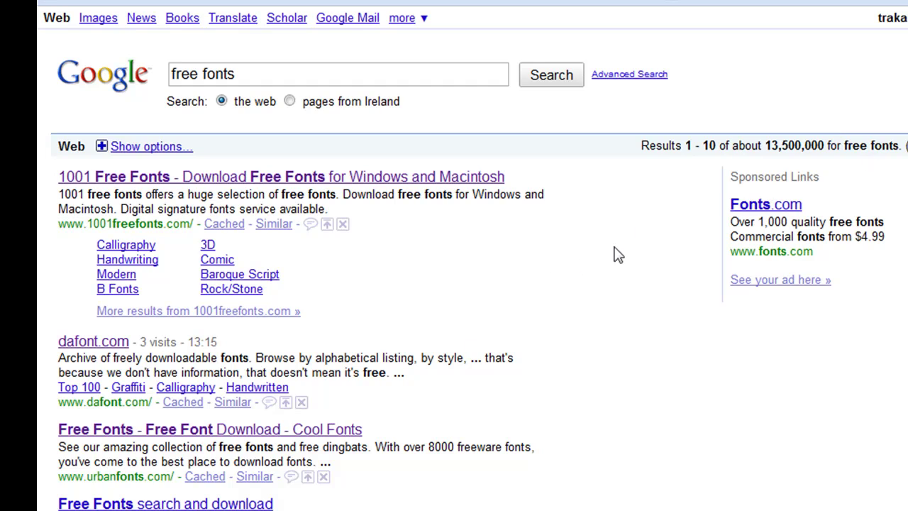
Step: Open dafont.com and download Make Me Alpha from the Last fonts added list
{"action": "left_click", "coordinate": [100, 343]}
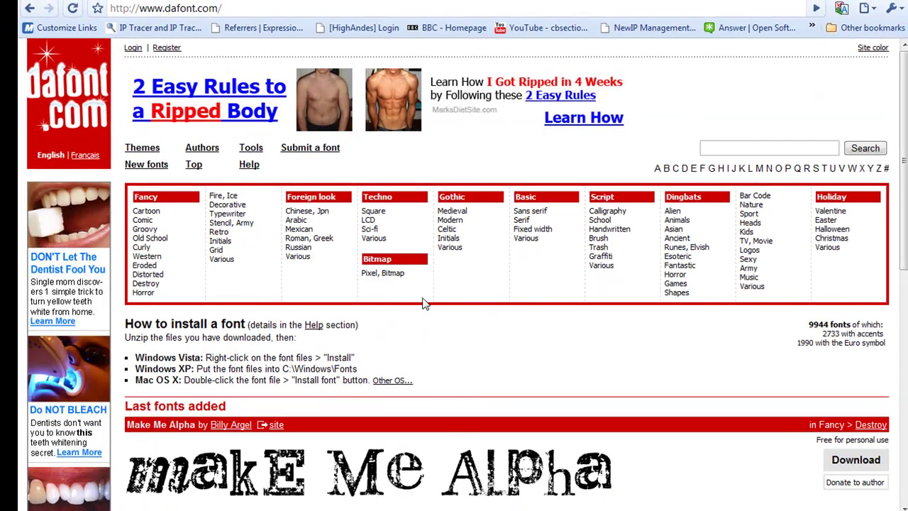
{"action": "scroll", "coordinate": [484, 320], "scroll_direction": "down", "scroll_amount": 5}
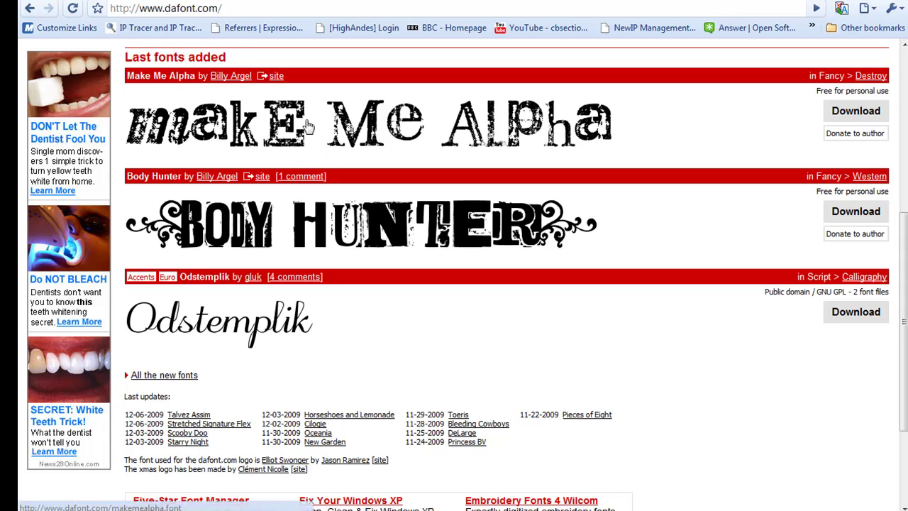
{"action": "left_click", "coordinate": [858, 122]}
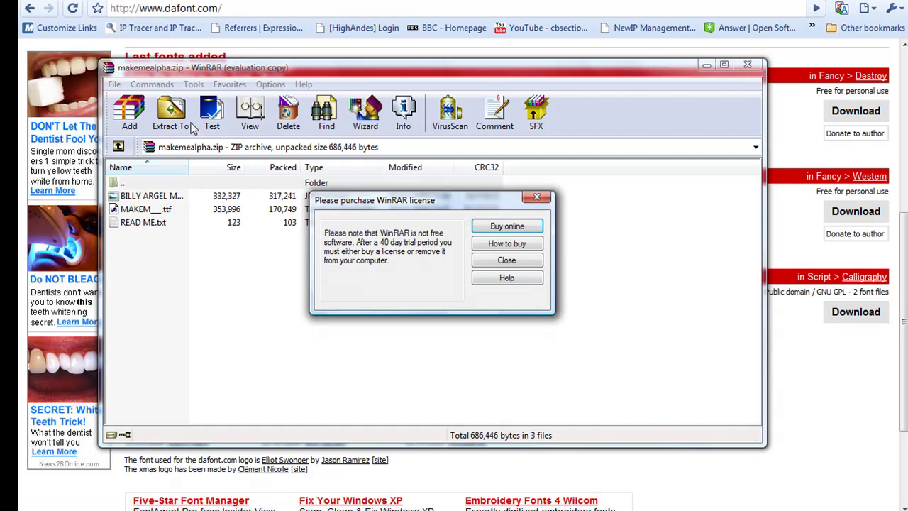
Step: Dismiss the licence reminder, extract makemealpha.zip to the Desktop, and minimise WinRAR
{"action": "left_click", "coordinate": [535, 263]}
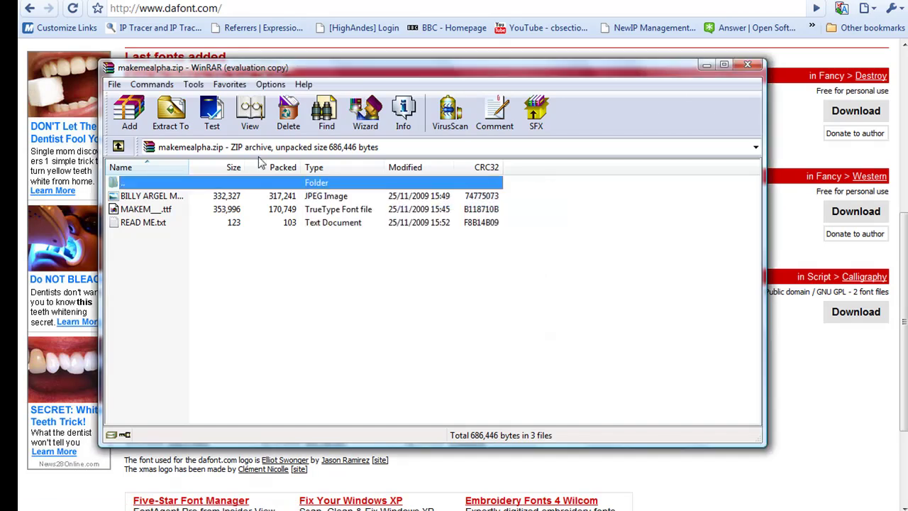
{"action": "left_click", "coordinate": [174, 124]}
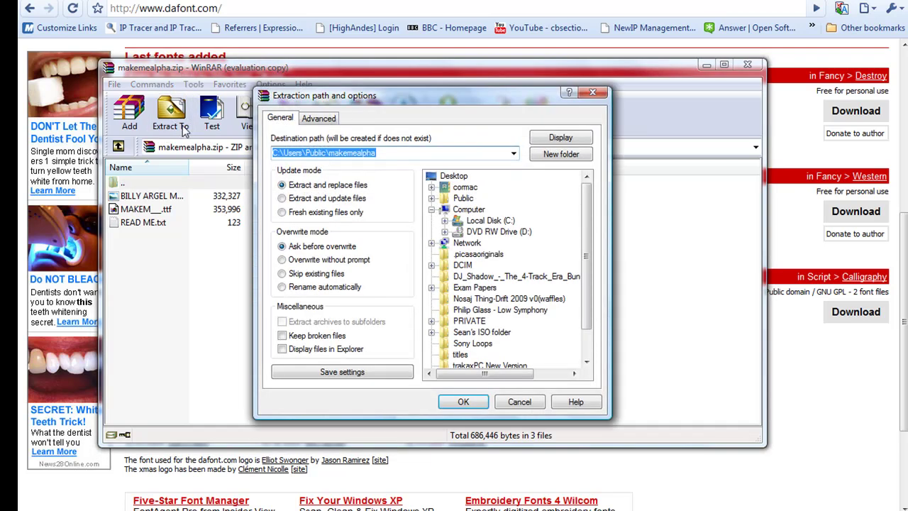
{"action": "left_click", "coordinate": [452, 177]}
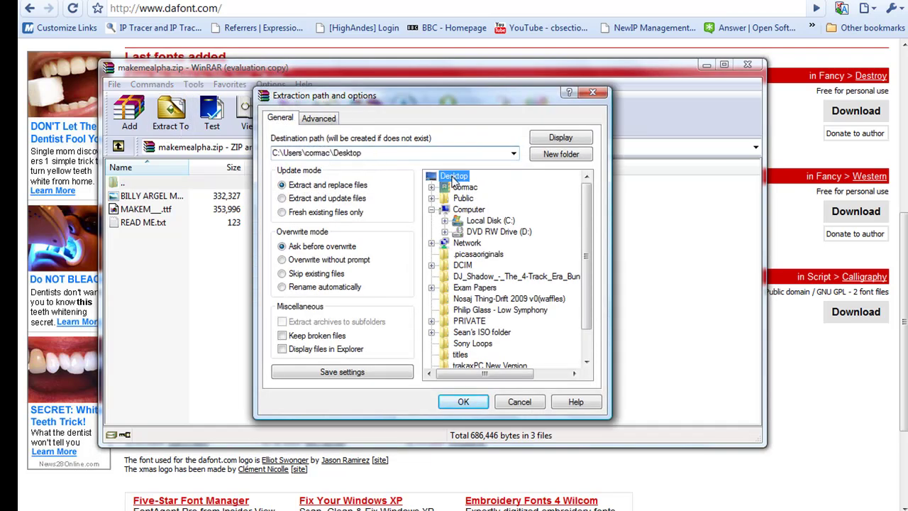
{"action": "left_click", "coordinate": [472, 402]}
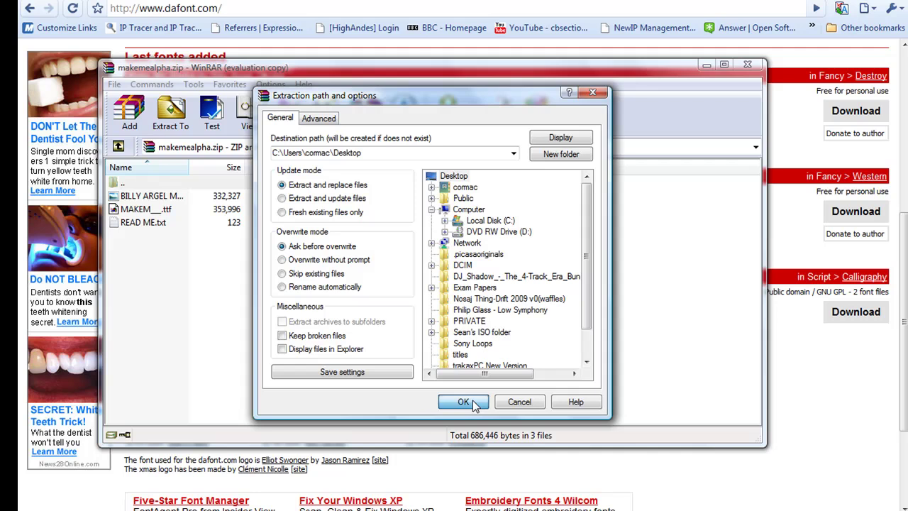
{"action": "left_click", "coordinate": [705, 65]}
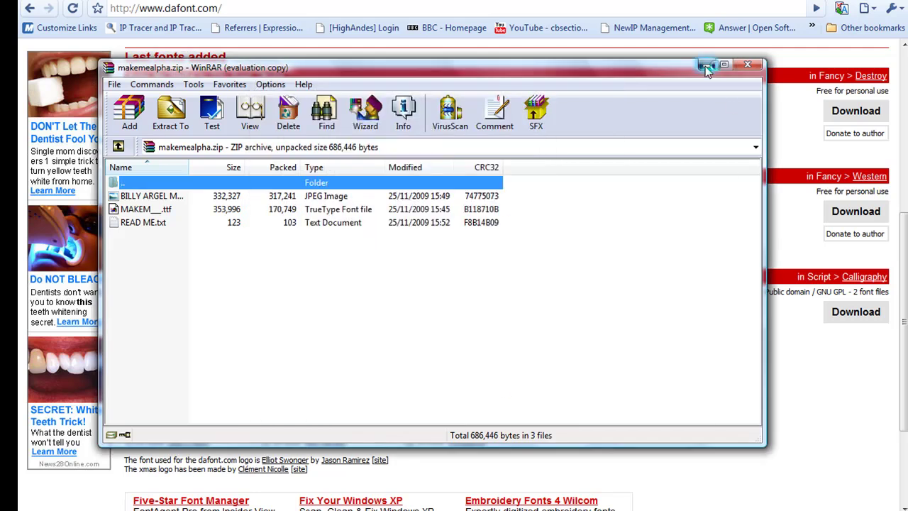
Step: Open the Fonts folder from the Start menu's Control Panel
{"action": "key", "text": "super"}
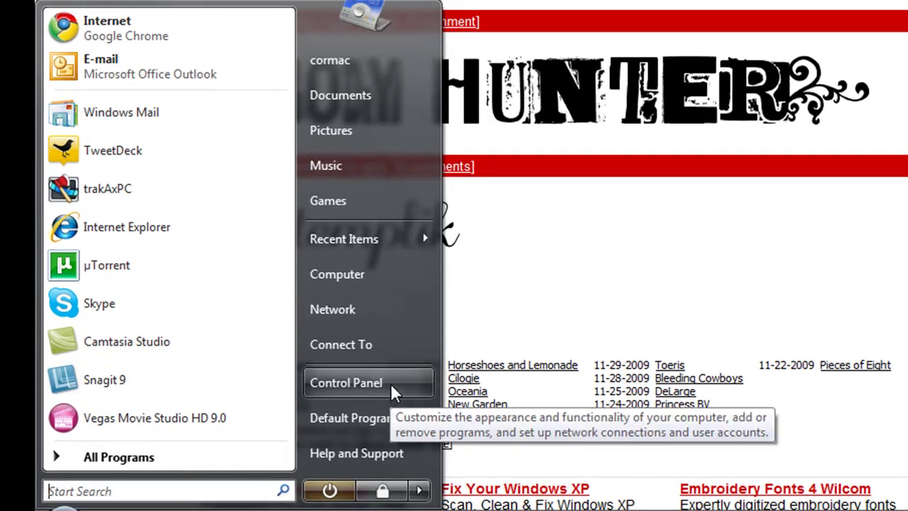
{"action": "left_click", "coordinate": [390, 383]}
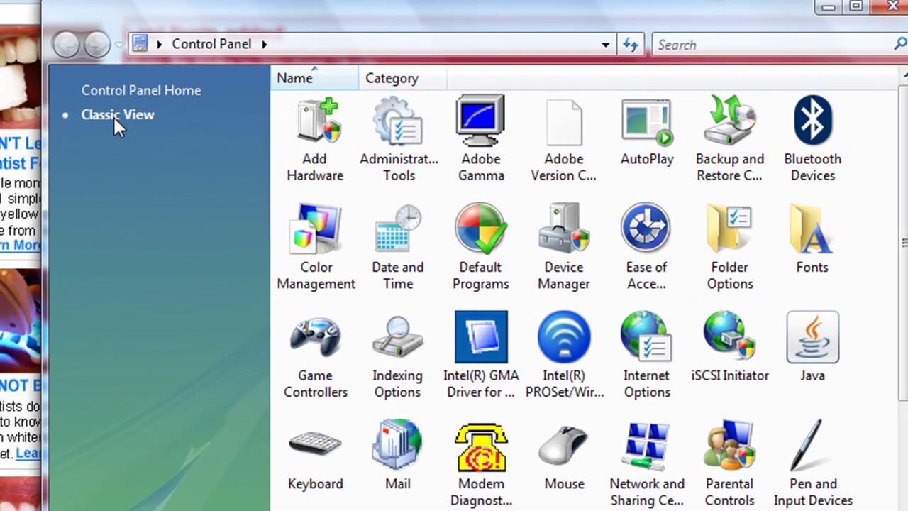
{"action": "double_click", "coordinate": [820, 236]}
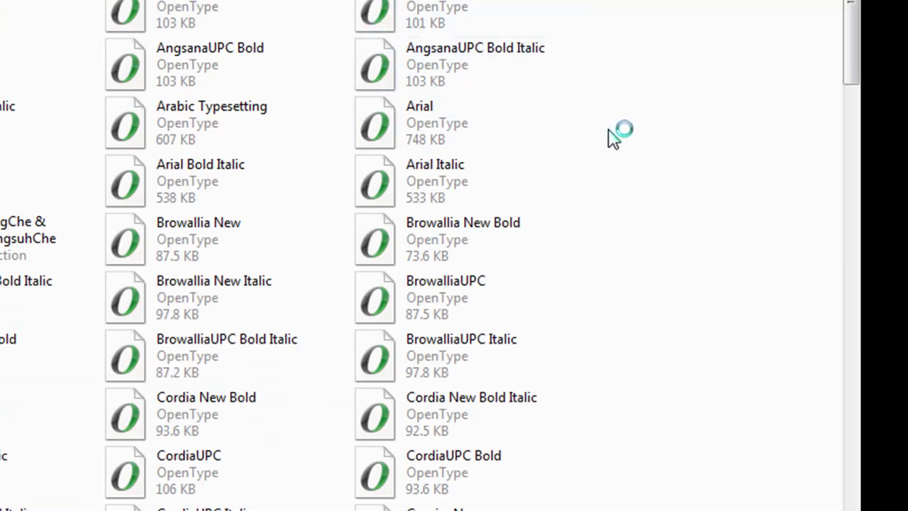
Step: Install the MAKEMEALPHA TrueType font from the Desktop with Install New Font
{"action": "right_click", "coordinate": [609, 132]}
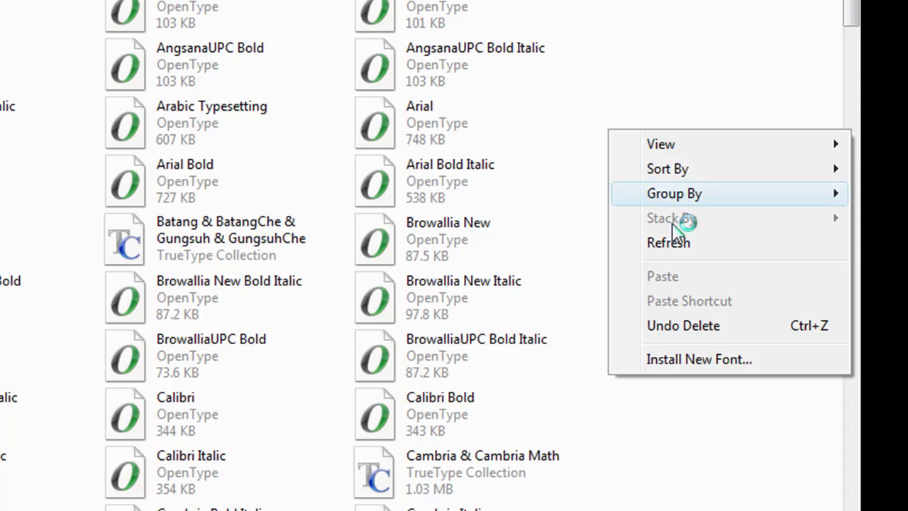
{"action": "left_click", "coordinate": [674, 361]}
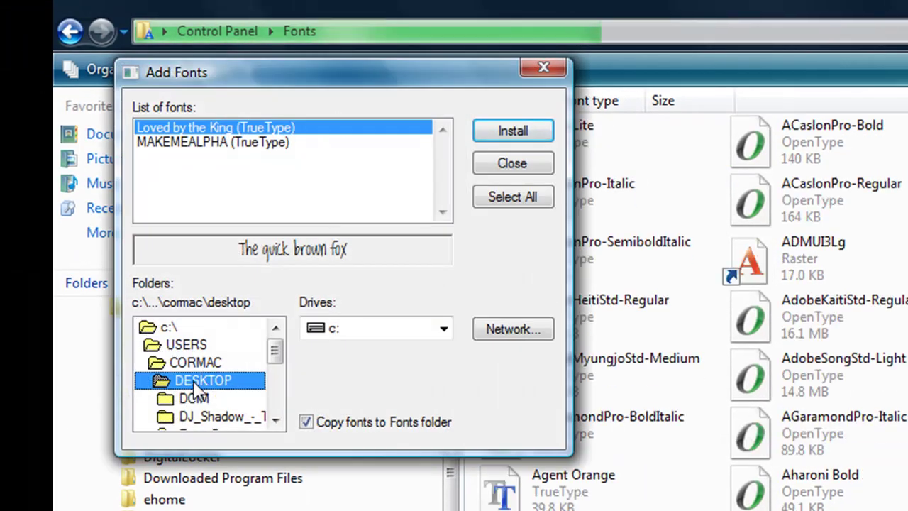
{"action": "left_click", "coordinate": [183, 360]}
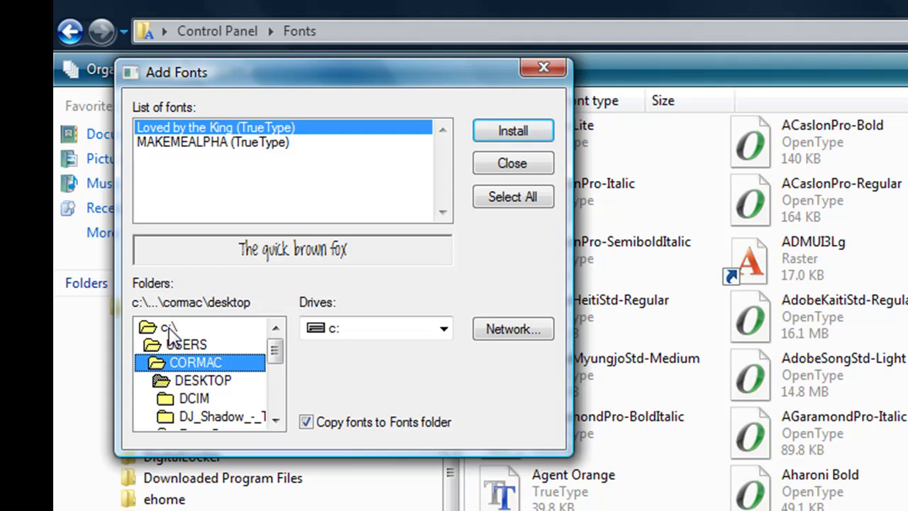
{"action": "left_click", "coordinate": [201, 383]}
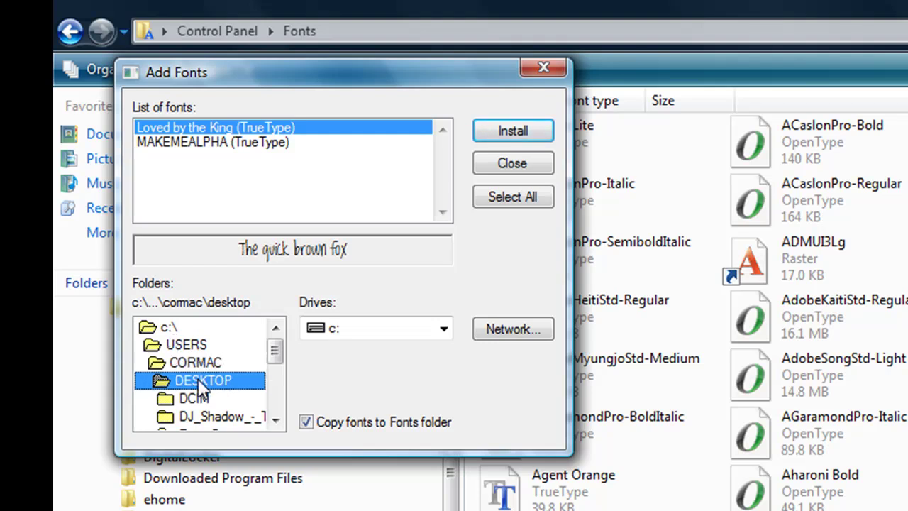
{"action": "left_click", "coordinate": [223, 146]}
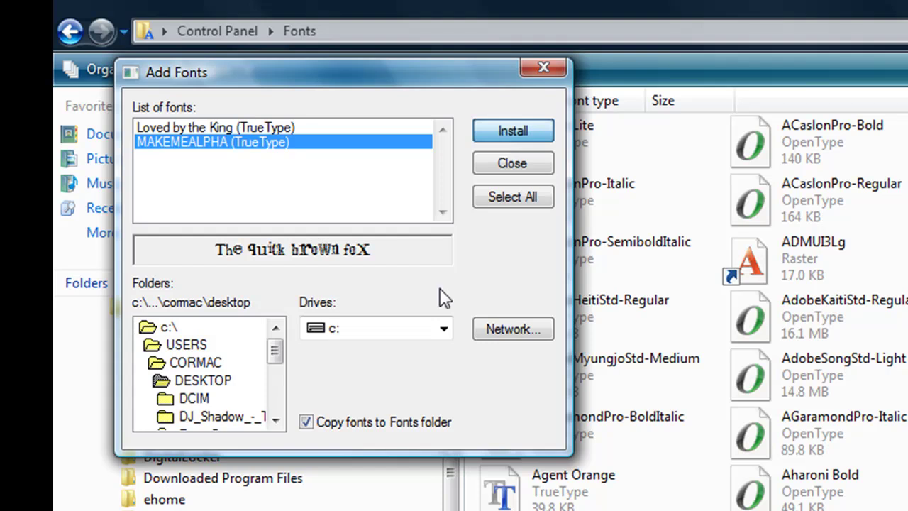
{"action": "key", "text": "Return"}
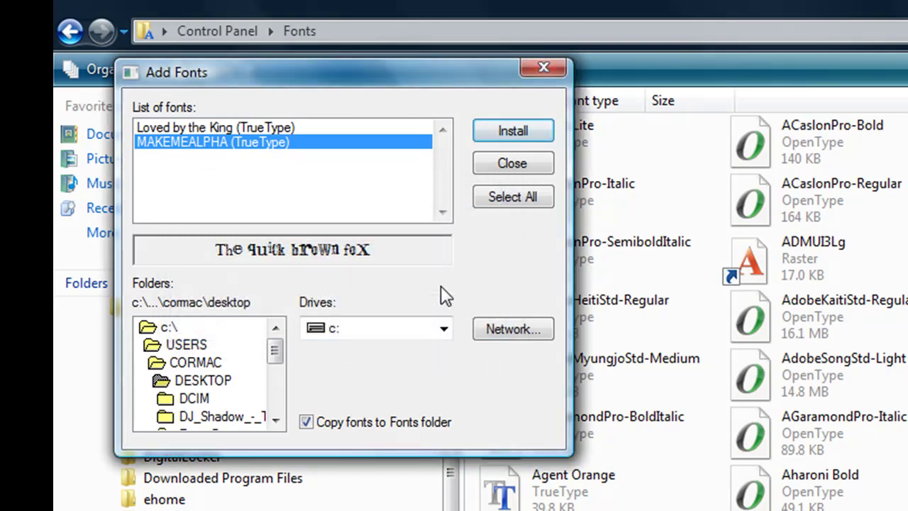
Step: Close the Add Fonts dialog and launch trakAxPC from the Start menu
{"action": "left_click", "coordinate": [543, 70]}
{"action": "key", "text": "super"}
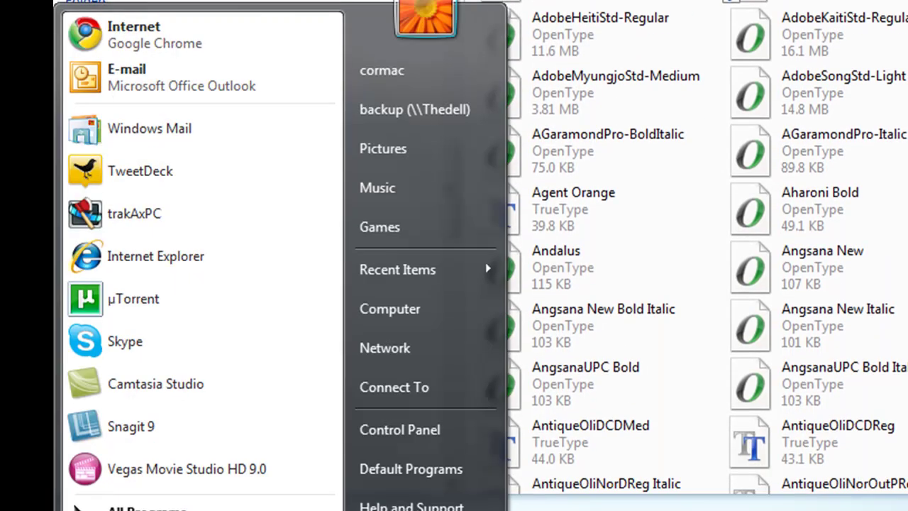
{"action": "key", "text": "Escape"}
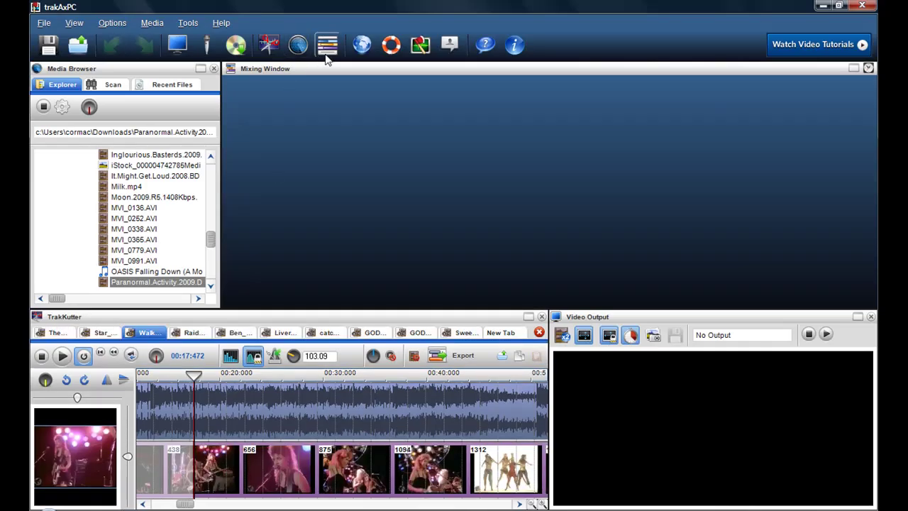
Step: Start a new mix and insert a Video Credits item on the Mix timeline
{"action": "left_click", "coordinate": [327, 44]}
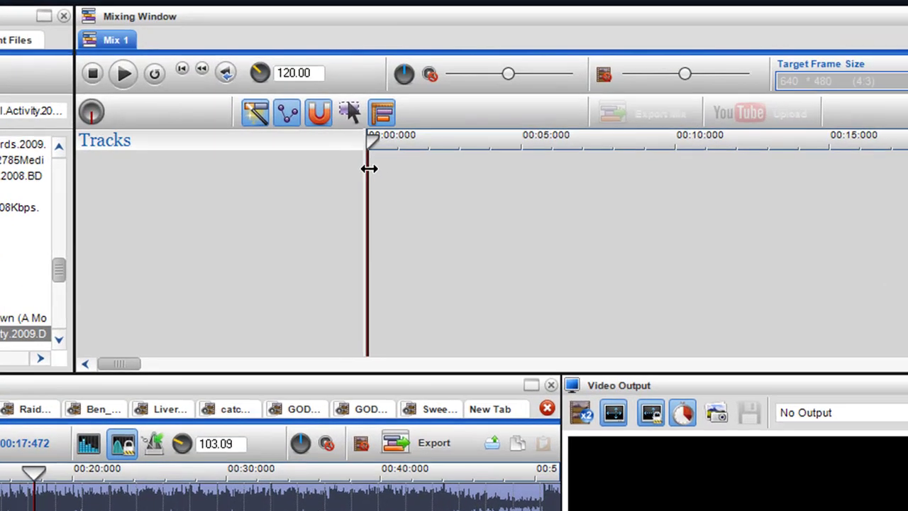
{"action": "right_click", "coordinate": [422, 172]}
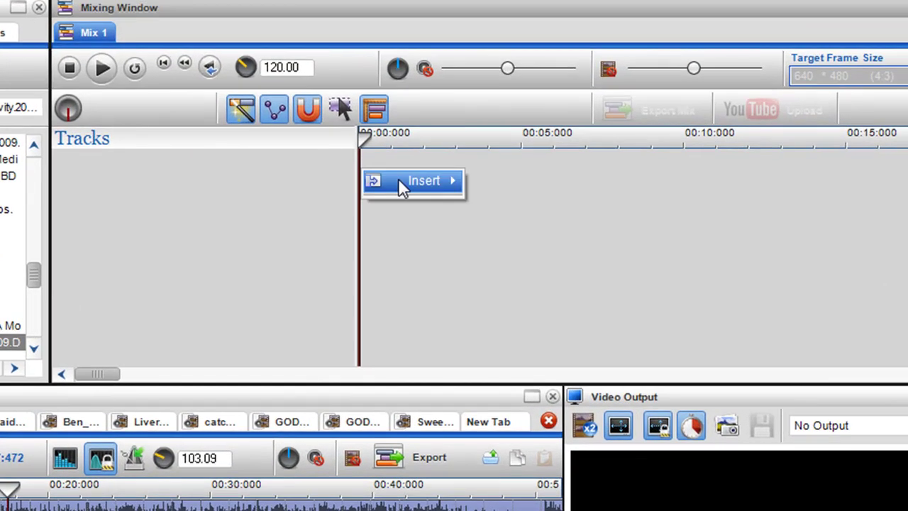
{"action": "mouse_move", "coordinate": [402, 186]}
{"action": "left_click", "coordinate": [537, 223]}
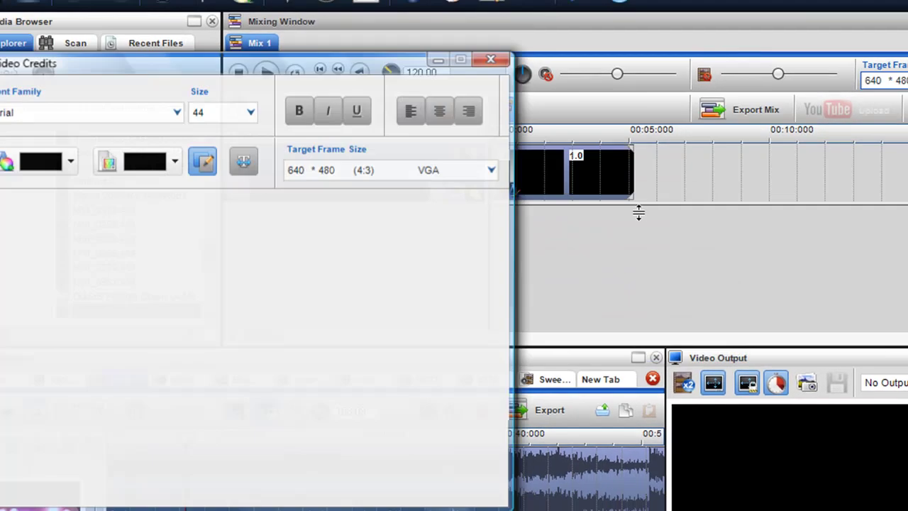
{"action": "left_click_drag", "start_coordinate": [365, 77], "coordinate": [617, 84]}
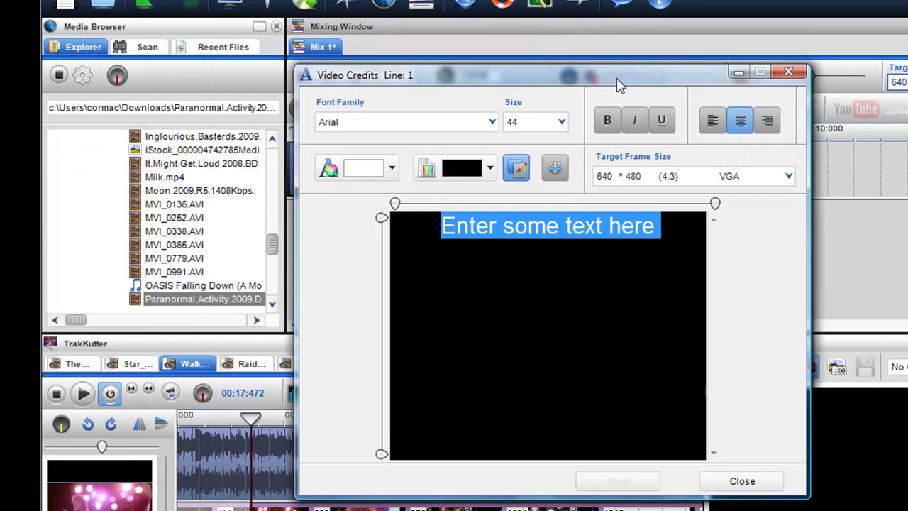
Step: Replace the placeholder with the two-line credit "This is how to install / New Fonts"
{"action": "left_click", "coordinate": [663, 226]}
{"action": "left_click_drag", "start_coordinate": [663, 225], "coordinate": [412, 232]}
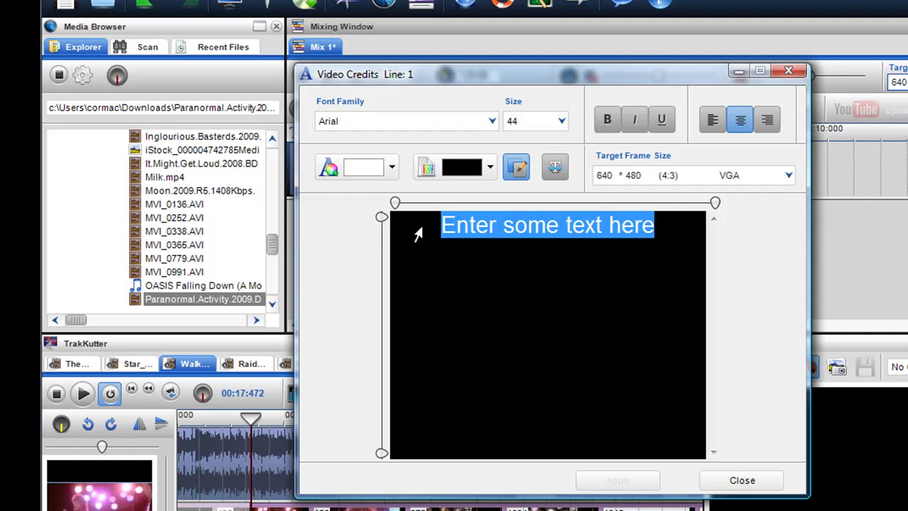
{"action": "key", "text": "BackSpace"}
{"action": "type", "text": "Th"}
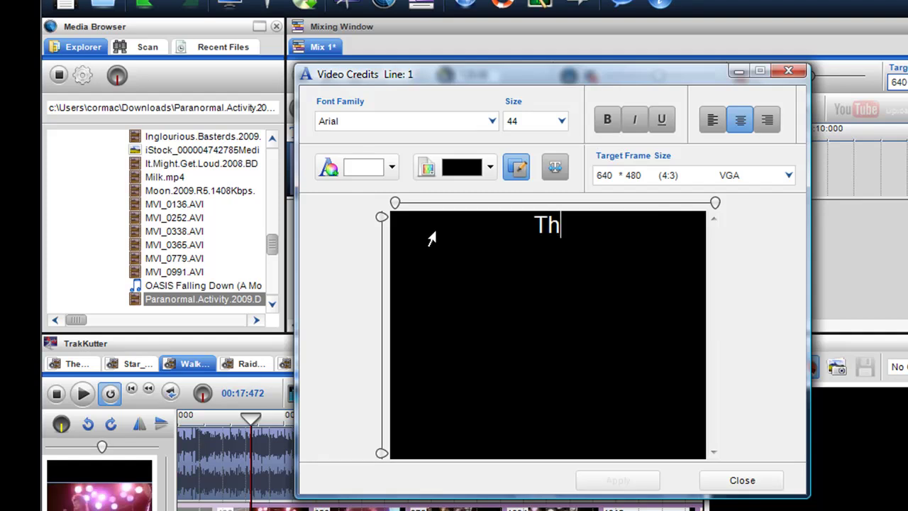
{"action": "type", "text": "is is hoe"}
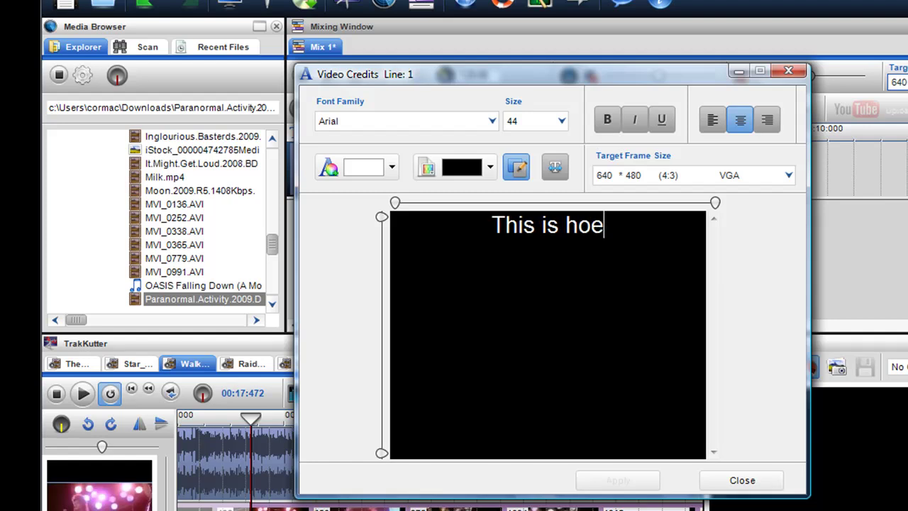
{"action": "key", "text": "BackSpace"}
{"action": "type", "text": "w t"}
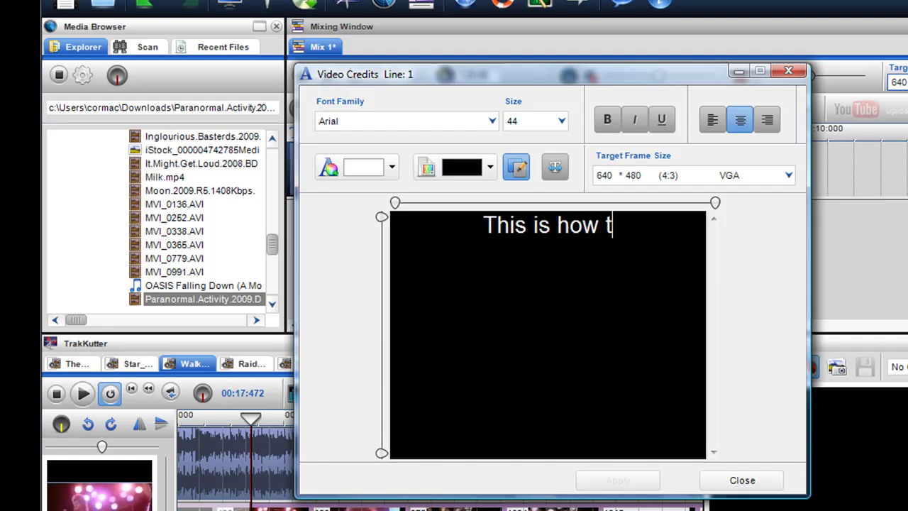
{"action": "type", "text": "o install"}
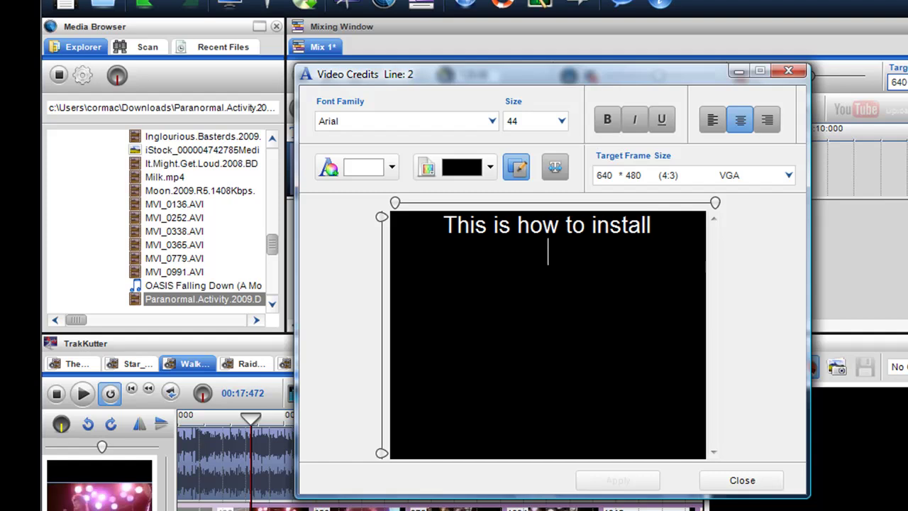
{"action": "type", "text": "T"}
{"action": "type", "text": "New "}
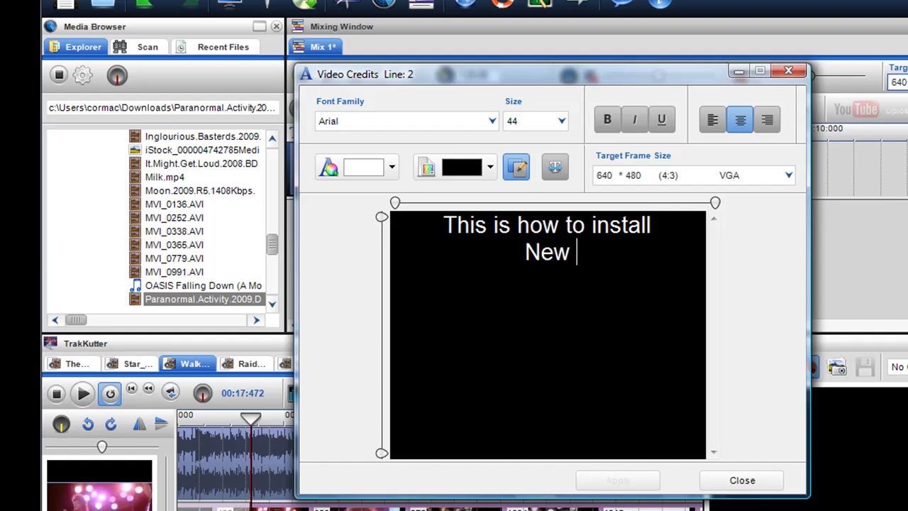
{"action": "type", "text": "Fonts"}
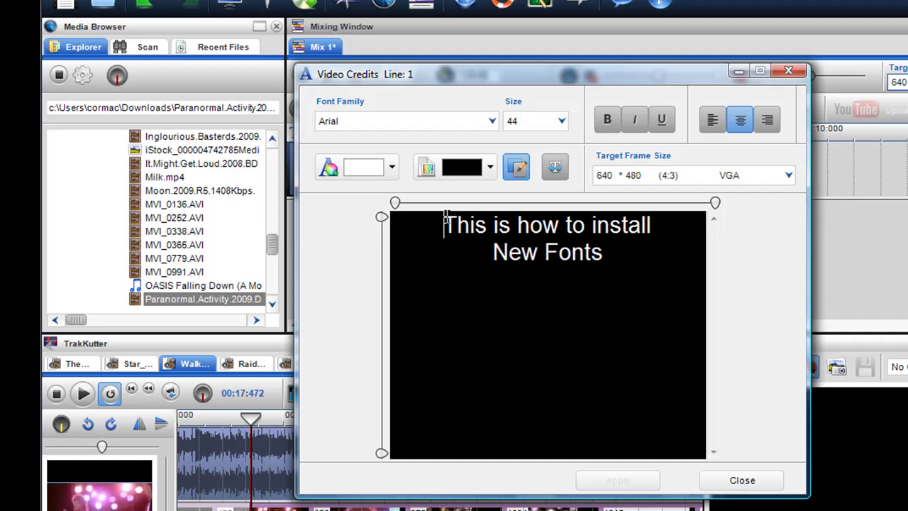
Step: Lower the credit text with a top margin and set its font to MAKEMEALPHA
{"action": "left_click_drag", "start_coordinate": [445, 222], "coordinate": [631, 247]}
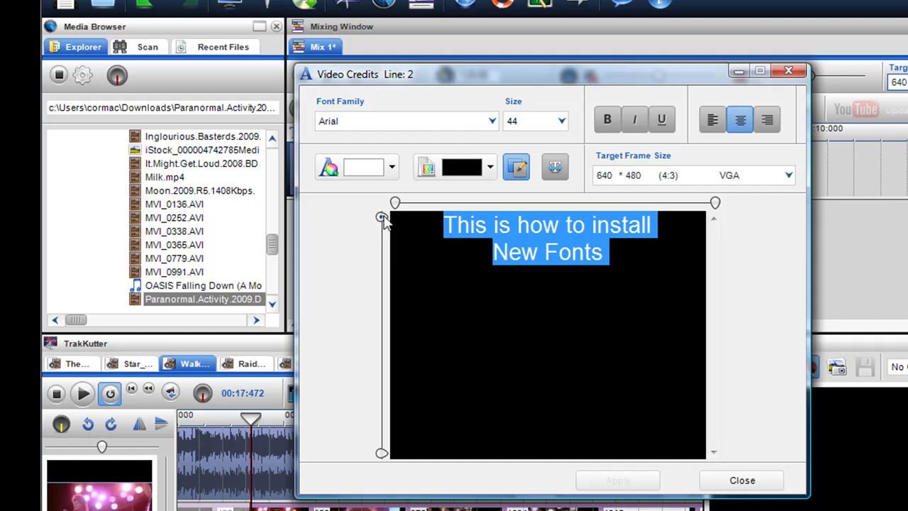
{"action": "left_click_drag", "start_coordinate": [381, 216], "coordinate": [377, 282]}
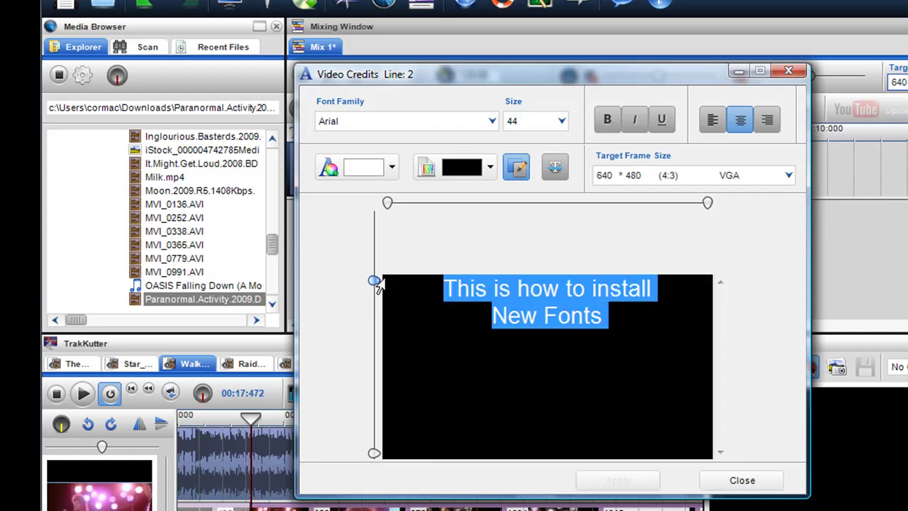
{"action": "left_click", "coordinate": [480, 121]}
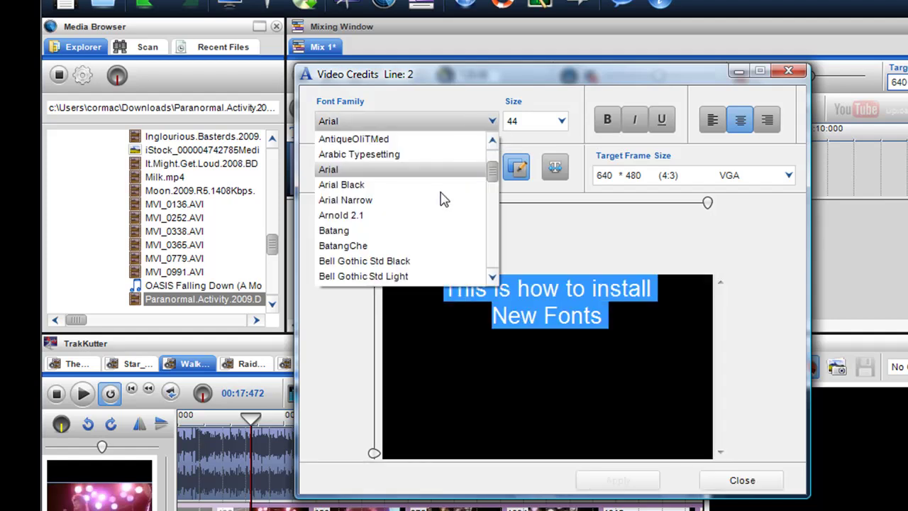
{"action": "key", "text": "Down"}
{"action": "key", "text": "Down"}
{"action": "key", "text": "Down"}
{"action": "key", "text": "Down"}
{"action": "key", "text": "Down"}
{"action": "key", "text": "Down"}
{"action": "key", "text": "Down"}
{"action": "key", "text": "Down"}
{"action": "key", "text": "Down"}
{"action": "key", "text": "Down"}
{"action": "key", "text": "Down"}
{"action": "key", "text": "Down"}
{"action": "key", "text": "Down"}
{"action": "key", "text": "Down"}
{"action": "key", "text": "Down"}
{"action": "key", "text": "Down"}
{"action": "key", "text": "Down"}
{"action": "key", "text": "Down"}
{"action": "key", "text": "Down"}
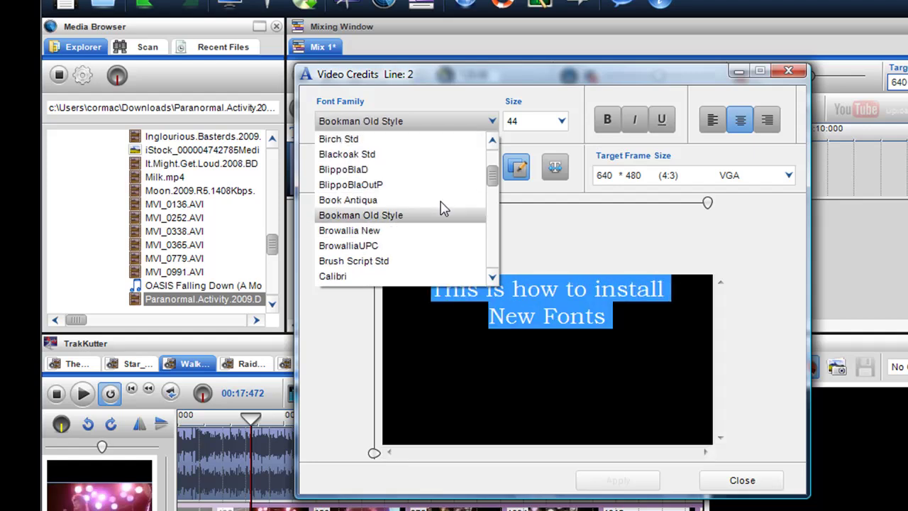
{"action": "key", "text": "Down"}
{"action": "key", "text": "Down"}
{"action": "key", "text": "Down"}
{"action": "key", "text": "Down"}
{"action": "key", "text": "Down"}
{"action": "left_click_drag", "start_coordinate": [492, 186], "coordinate": [491, 232]}
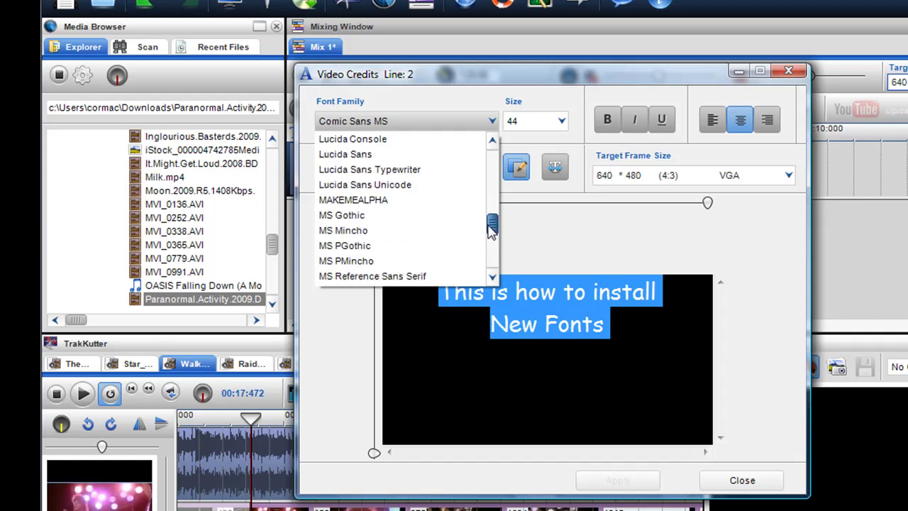
{"action": "left_click", "coordinate": [387, 201]}
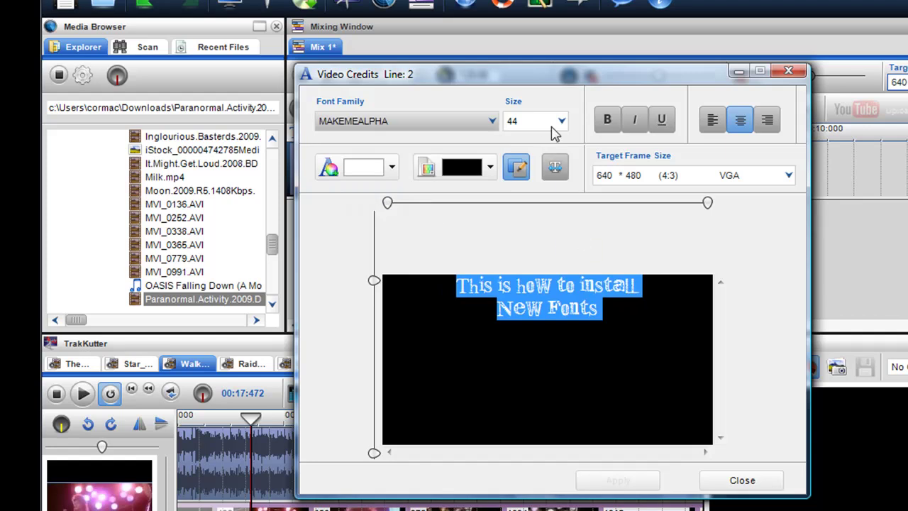
Step: Set the credit text size to 68
{"action": "left_click", "coordinate": [552, 121]}
{"action": "scroll", "coordinate": [523, 197], "scroll_direction": "down", "scroll_amount": 2}
{"action": "scroll", "coordinate": [523, 197], "scroll_direction": "down", "scroll_amount": 3}
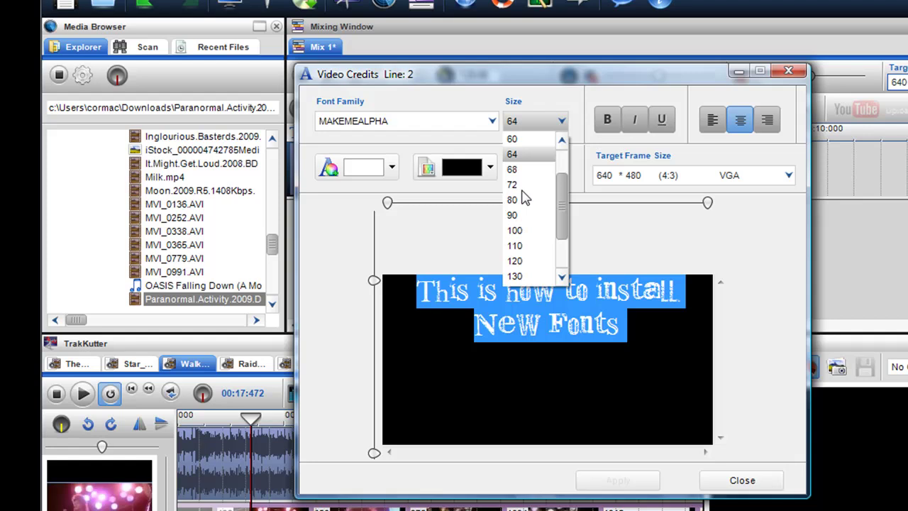
{"action": "scroll", "coordinate": [524, 197], "scroll_direction": "down", "scroll_amount": 1}
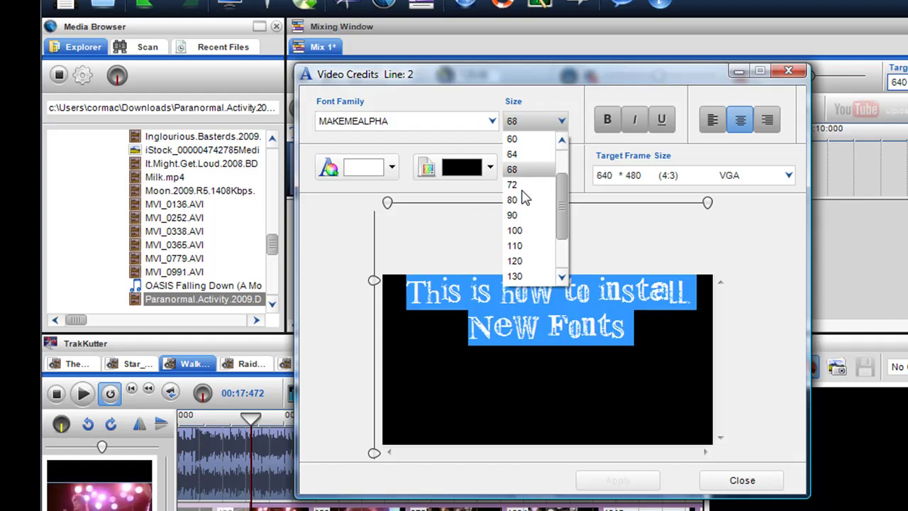
{"action": "left_click", "coordinate": [650, 340]}
Step: Close the credits editor, paste the selected music video beneath the credit, and scrub to preview
{"action": "left_click", "coordinate": [742, 480]}
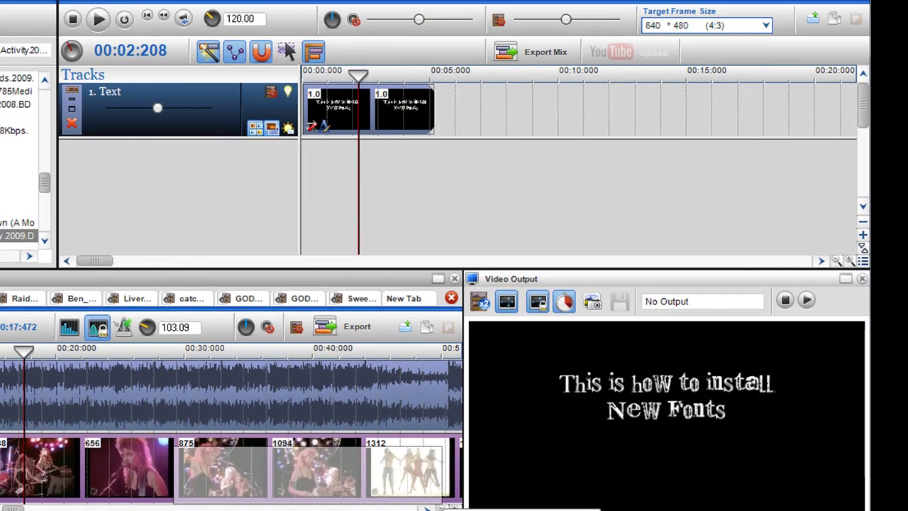
{"action": "right_click", "coordinate": [330, 458]}
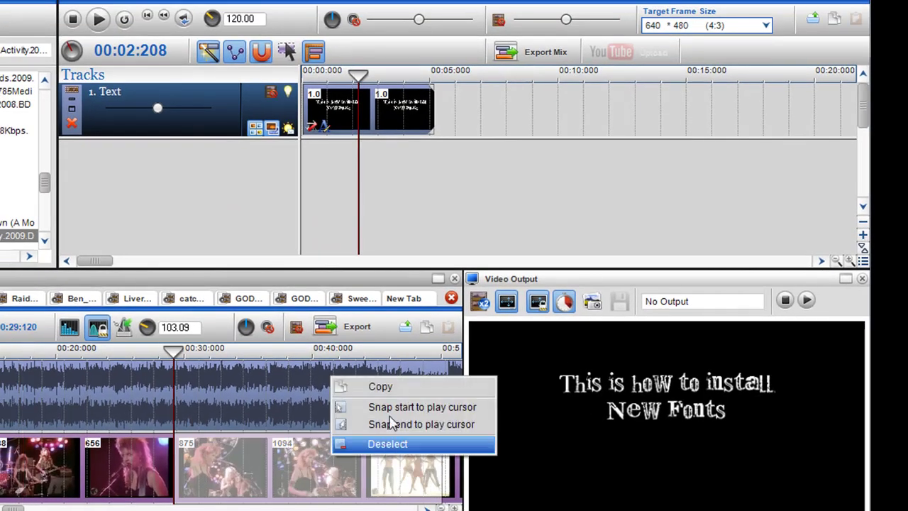
{"action": "left_click", "coordinate": [387, 390]}
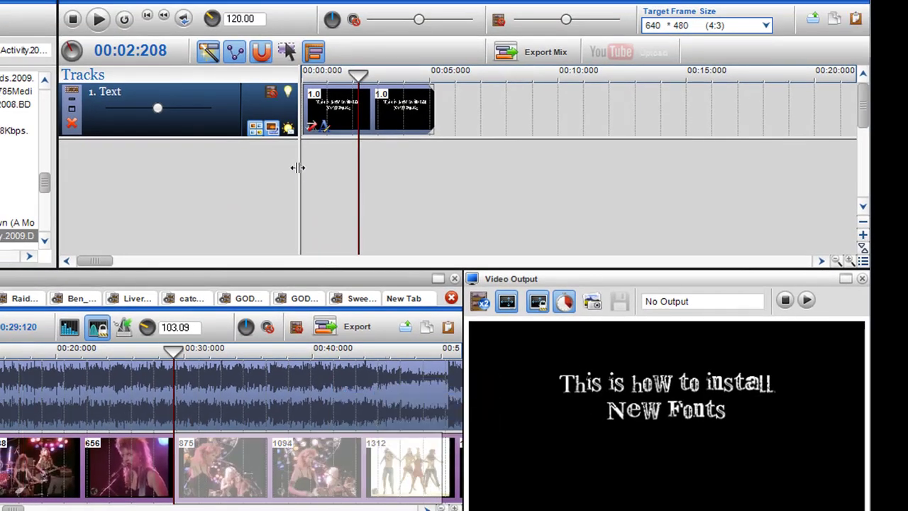
{"action": "right_click", "coordinate": [299, 168]}
{"action": "left_click", "coordinate": [347, 218]}
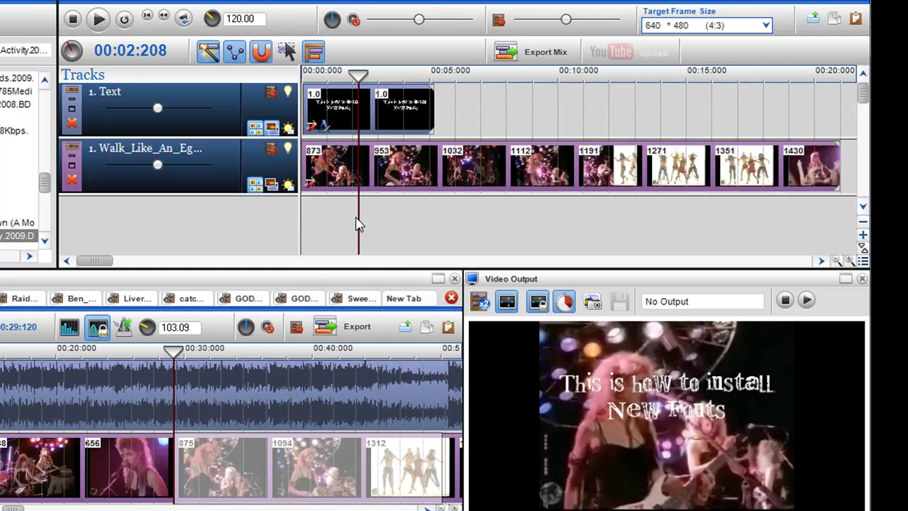
{"action": "left_click_drag", "start_coordinate": [359, 212], "coordinate": [426, 216]}
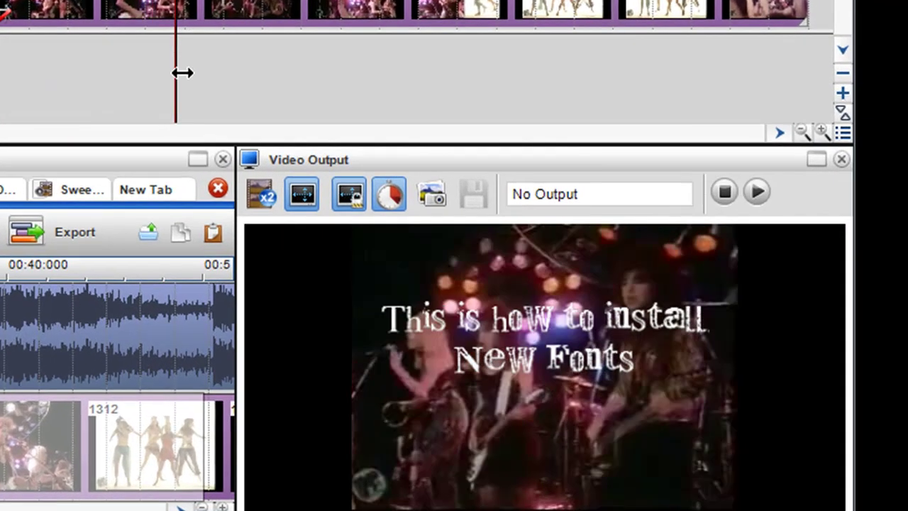
{"action": "left_click_drag", "start_coordinate": [182, 72], "coordinate": [111, 67]}
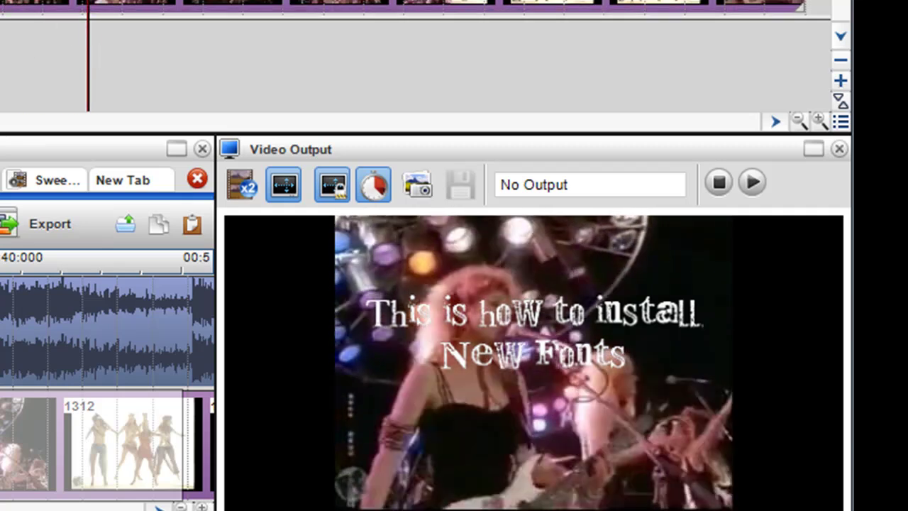